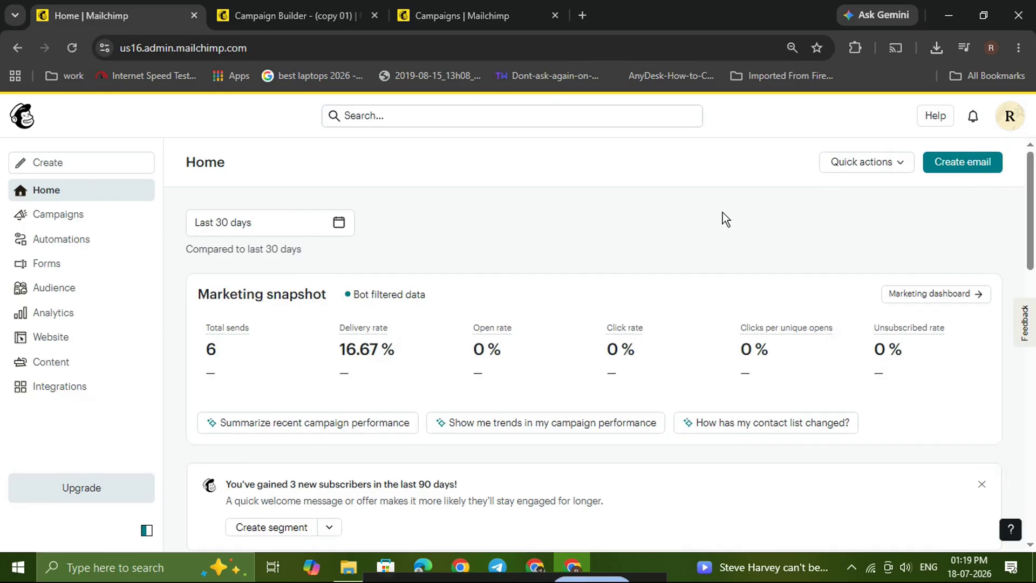
Start creating a new form from the Other forms page and choose the embedded form type.
click(64, 264)
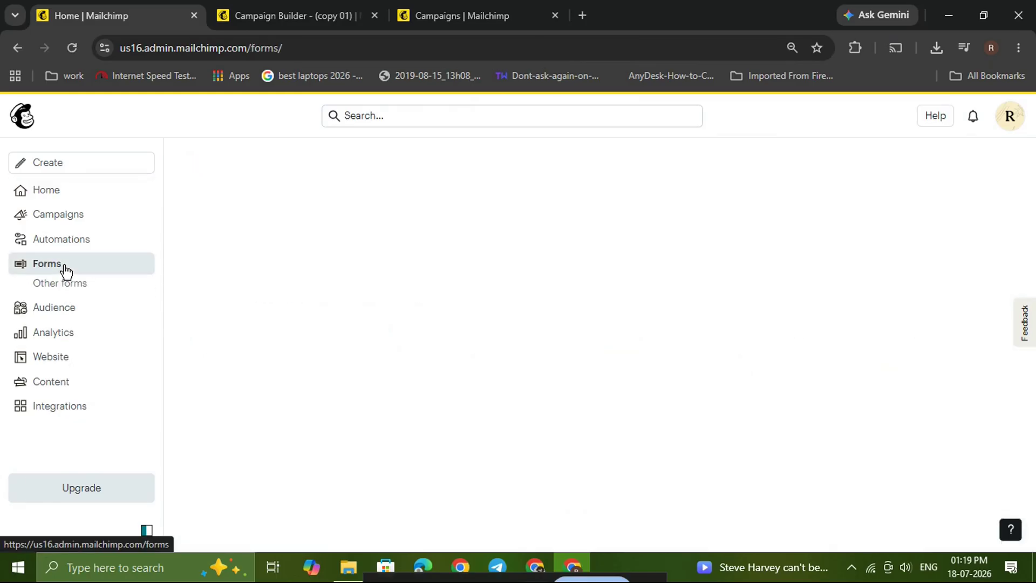
click(74, 285)
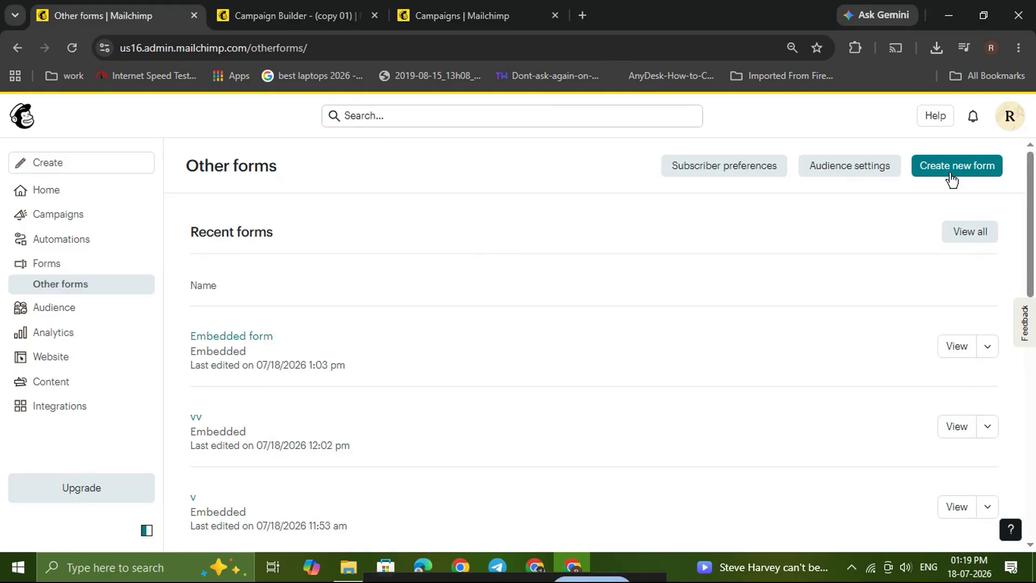
click(934, 165)
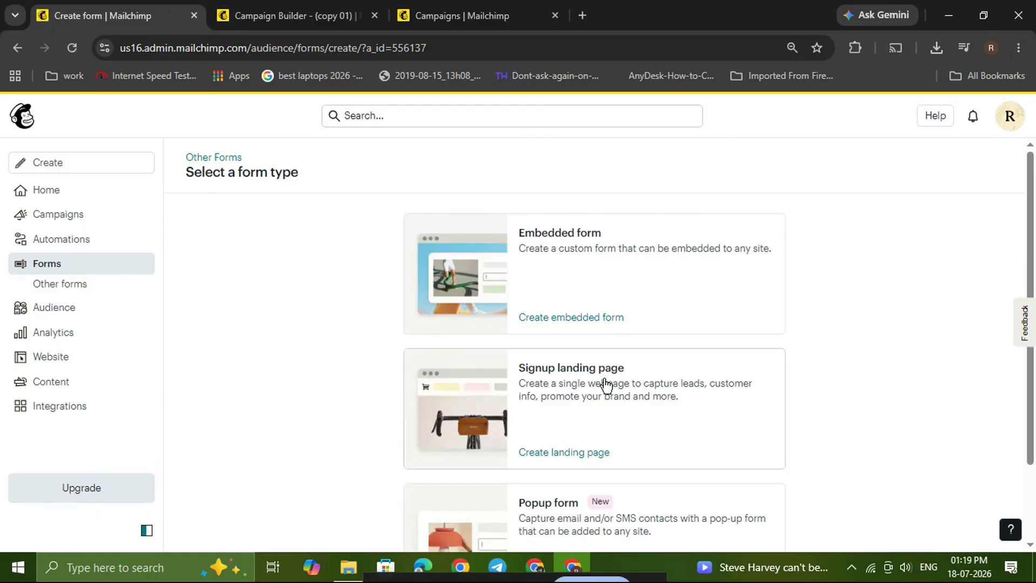
scroll(592, 400, down, 1)
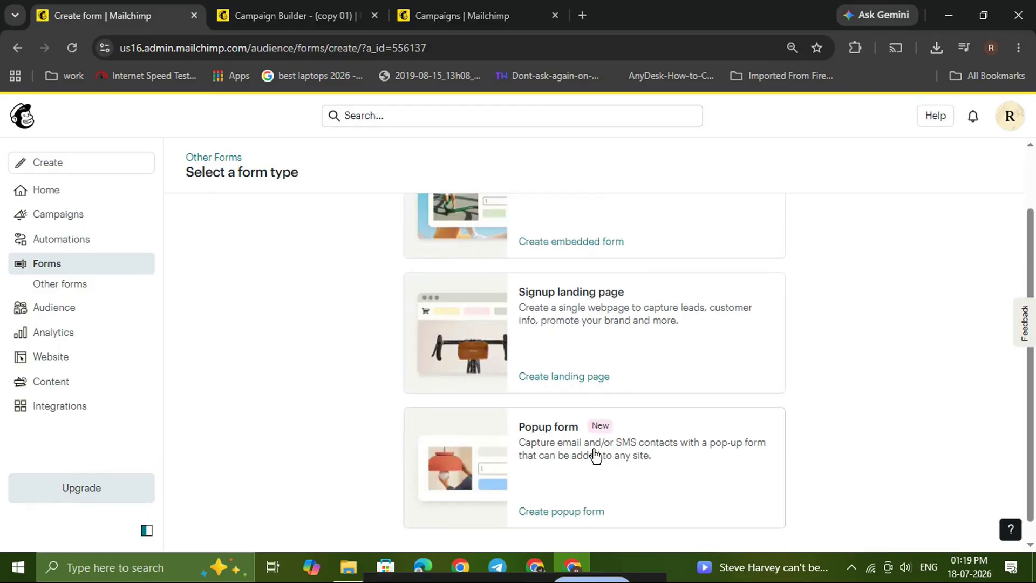
scroll(595, 453, up, 1)
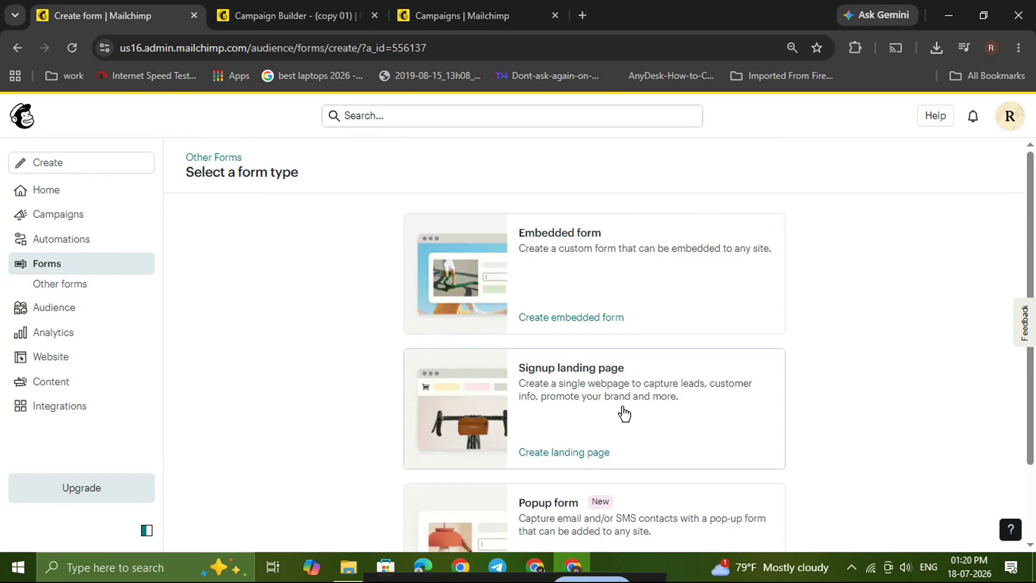
scroll(621, 431, down, 1)
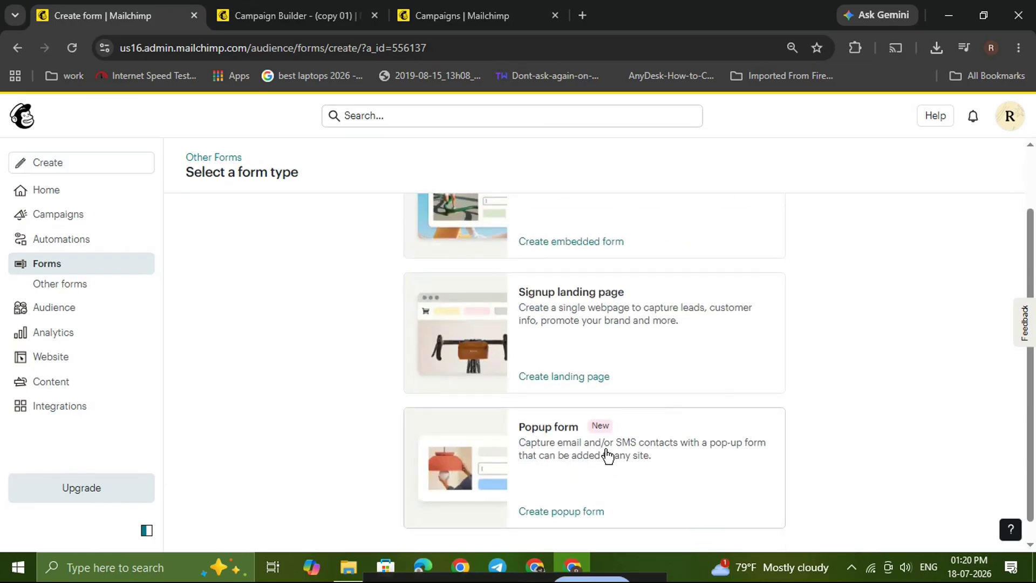
scroll(608, 455, up, 1)
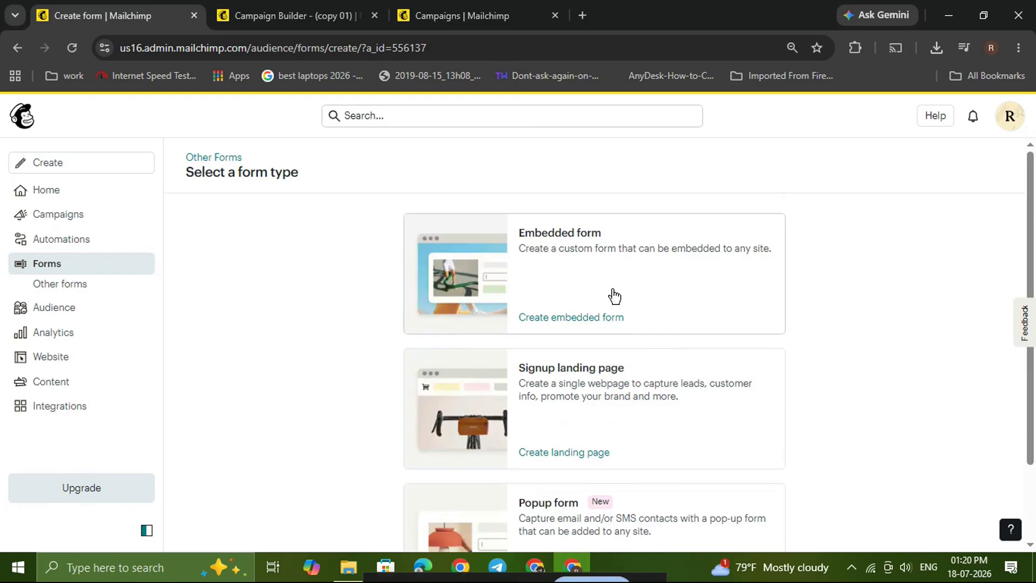
click(614, 296)
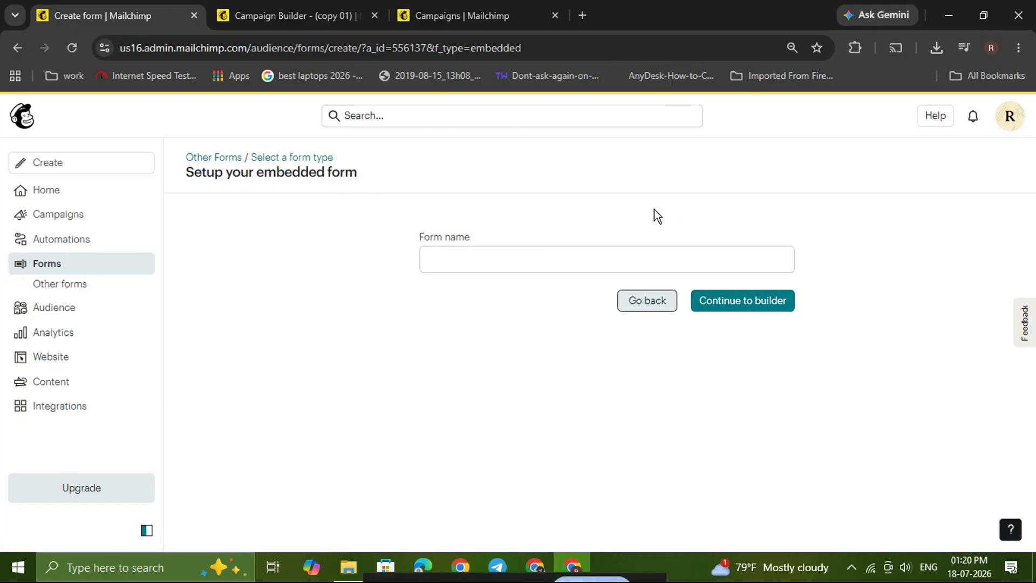
Name the embedded form "test" and continue to the form builder.
click(534, 255)
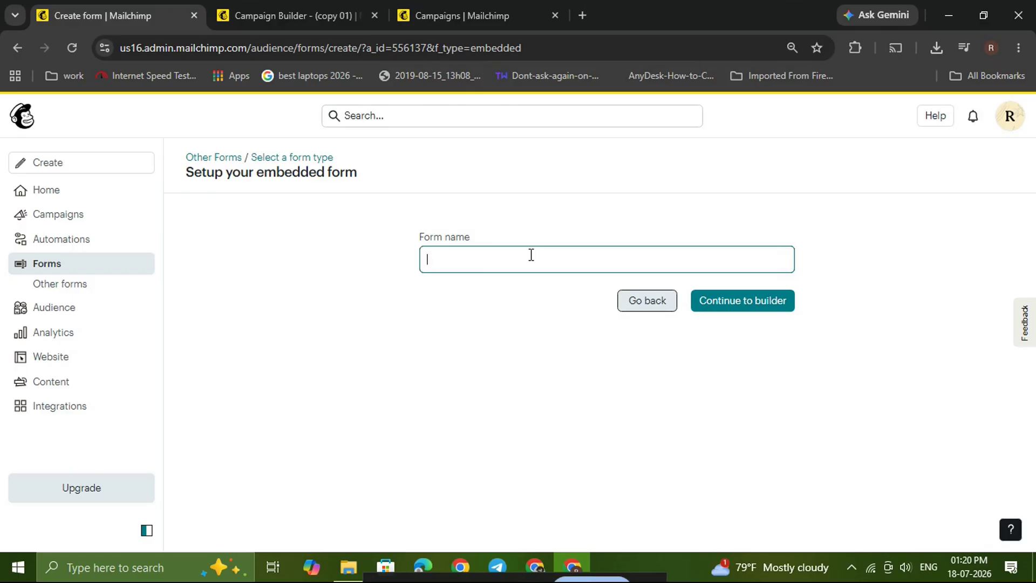
text(test)
click(519, 293)
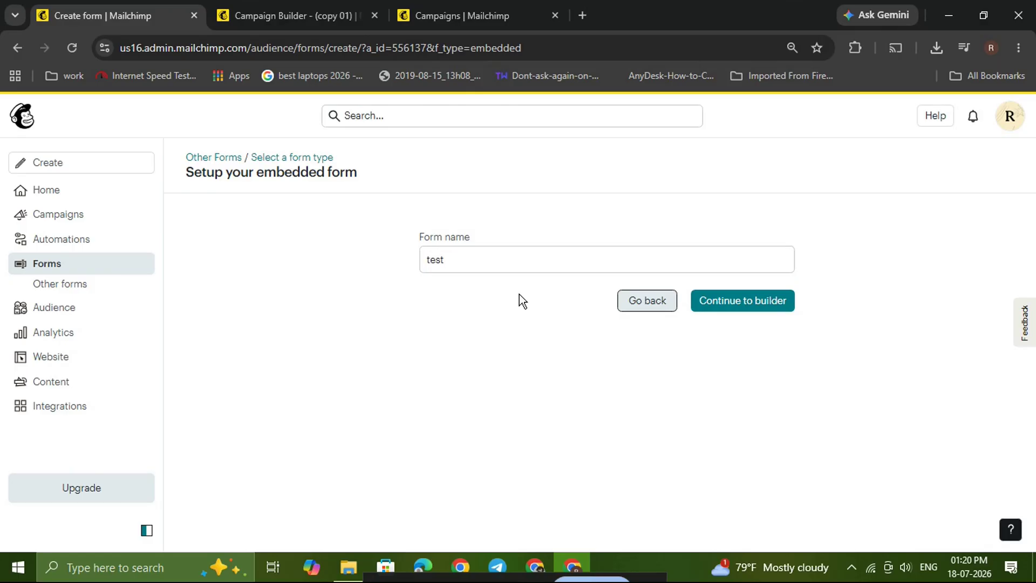
click(742, 308)
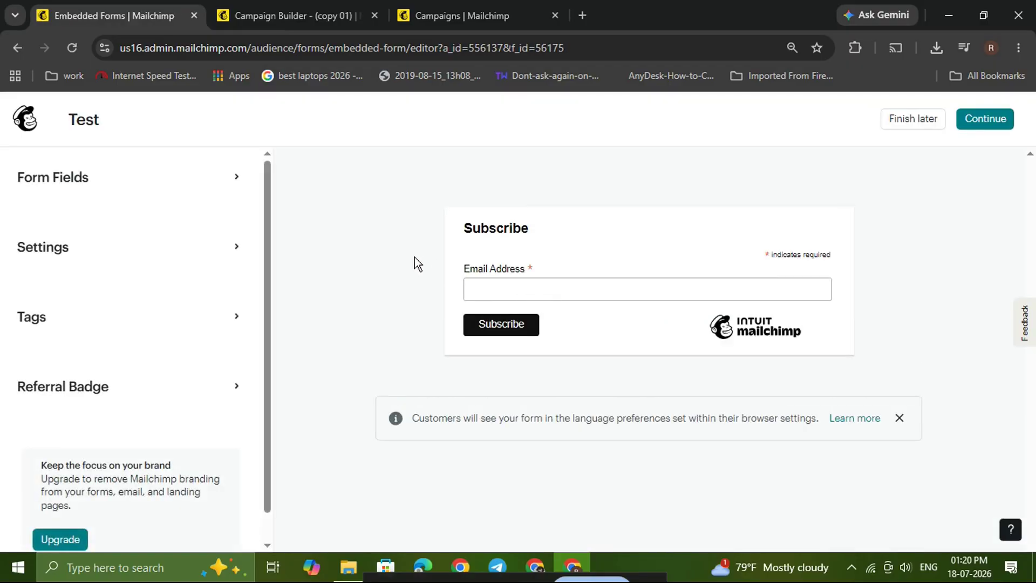
Enable the First name and Last name fields on the signup form.
click(192, 186)
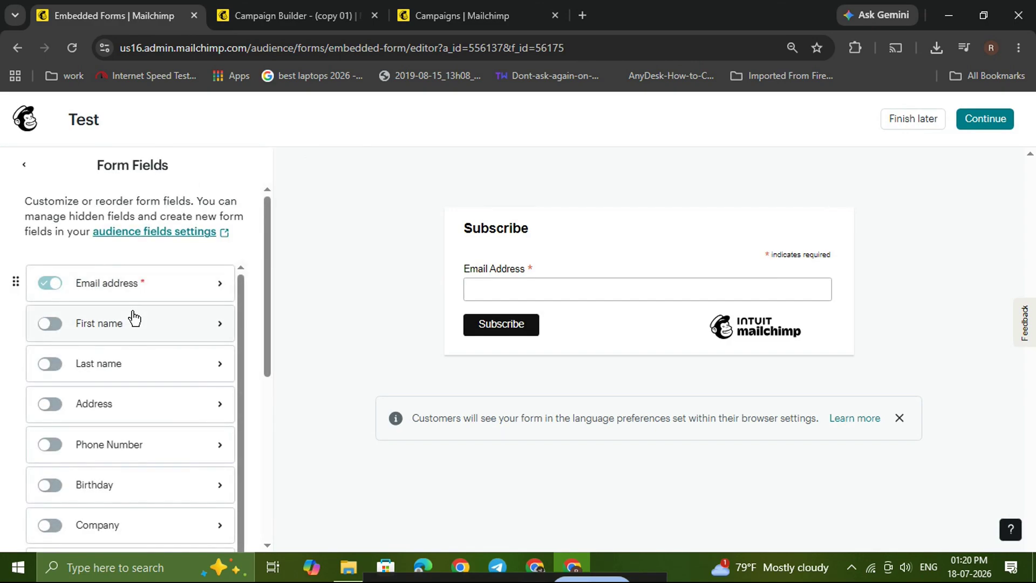
click(58, 329)
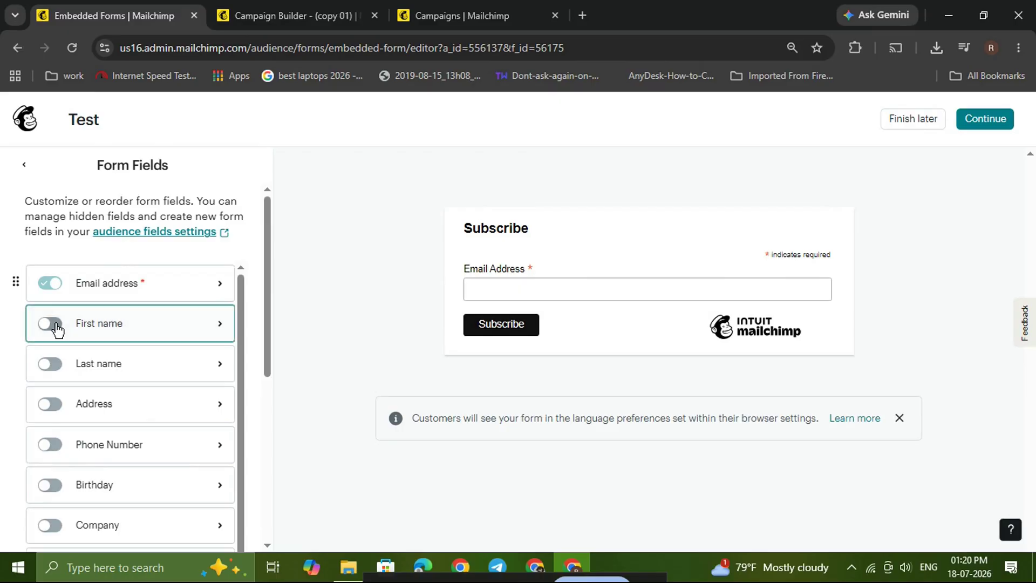
click(57, 369)
click(61, 411)
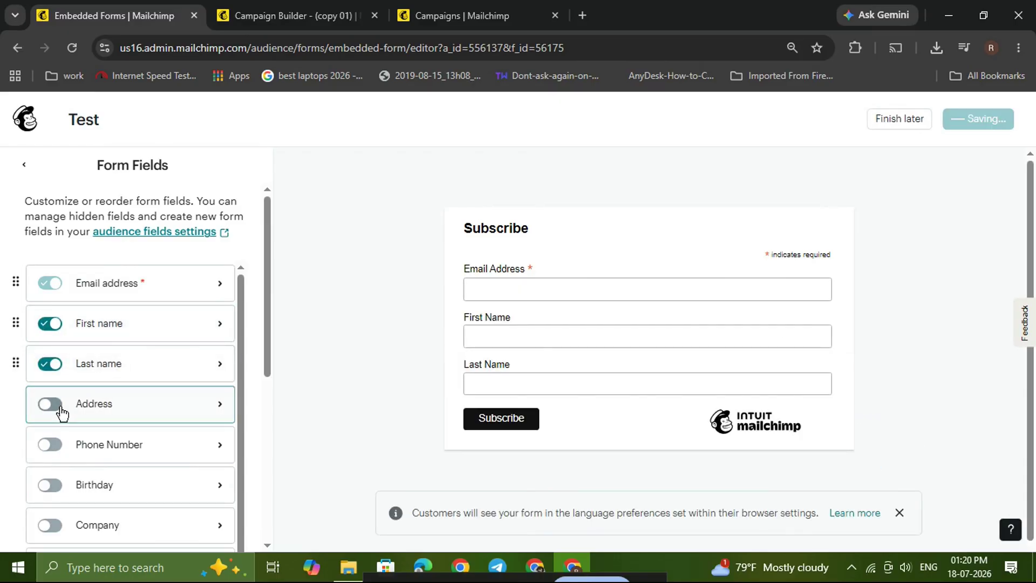
scroll(74, 504, down, 1)
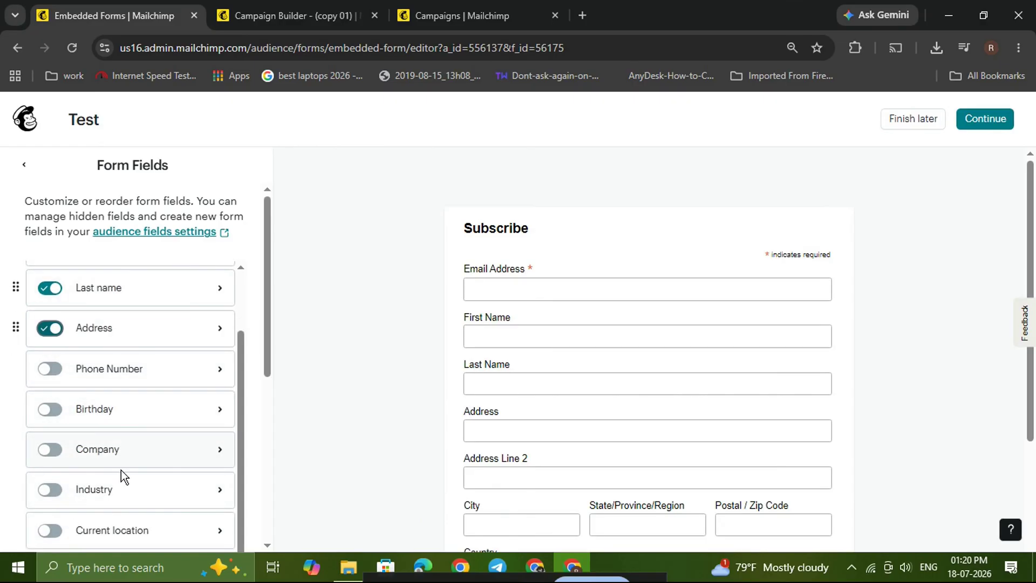
scroll(143, 377, down, 1)
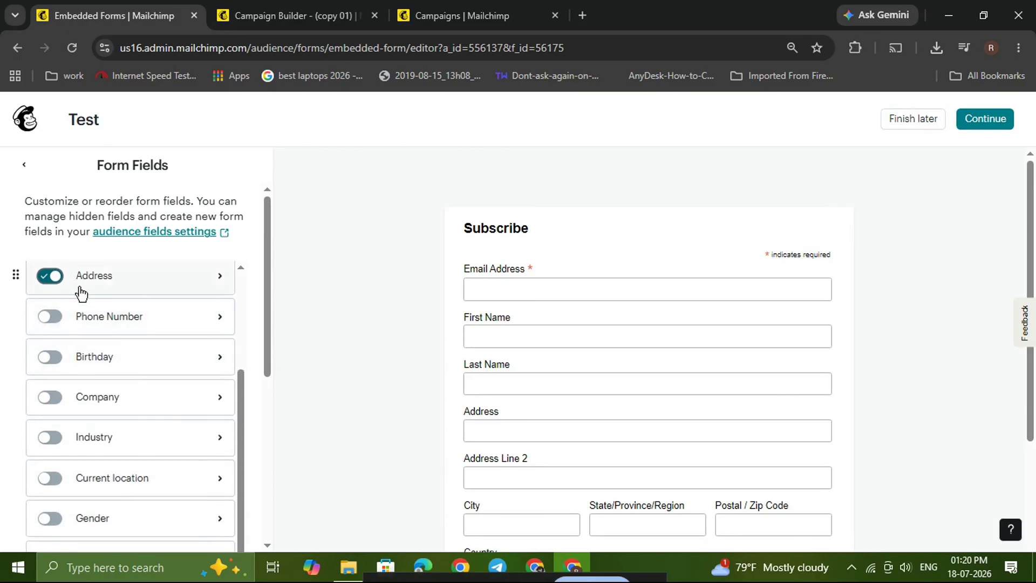
click(50, 276)
scroll(83, 305, up, 3)
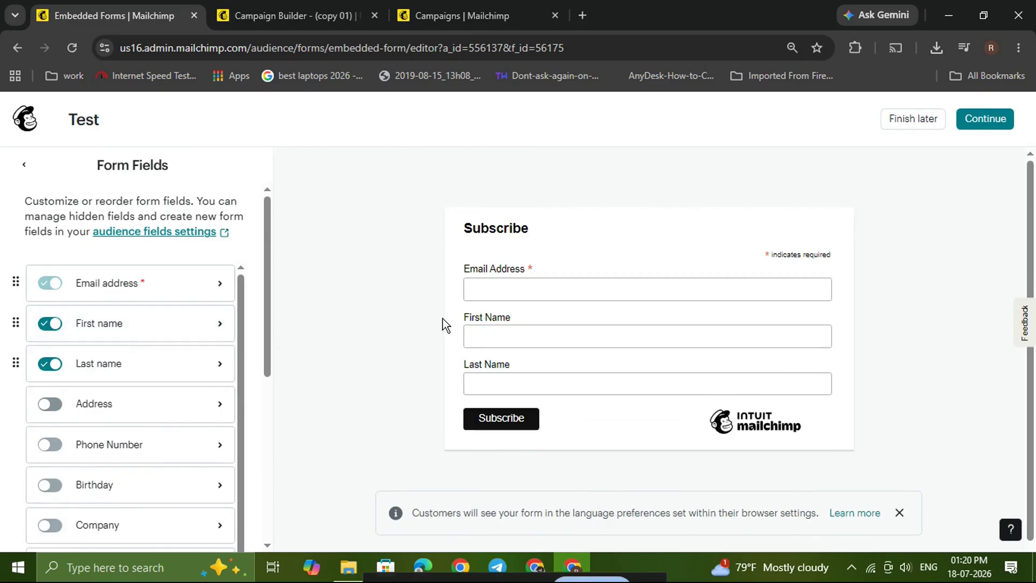
Try to reorder the First name and Last name fields in the form's field list.
drag(14, 322, 9, 363)
drag(15, 326, 12, 370)
Examine the First name field's display name, help text and required options, and return to the main builder sections.
click(113, 330)
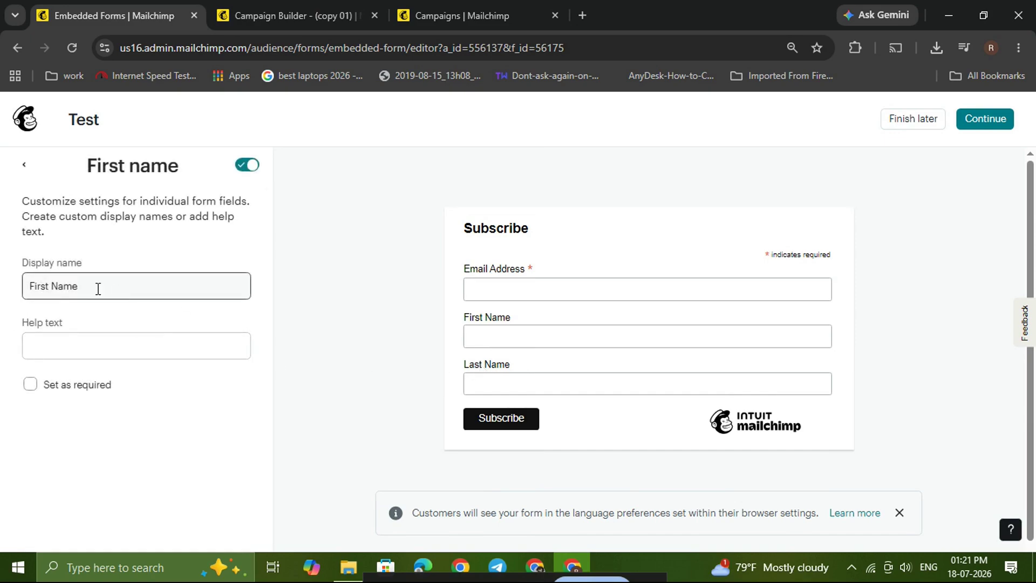
click(23, 167)
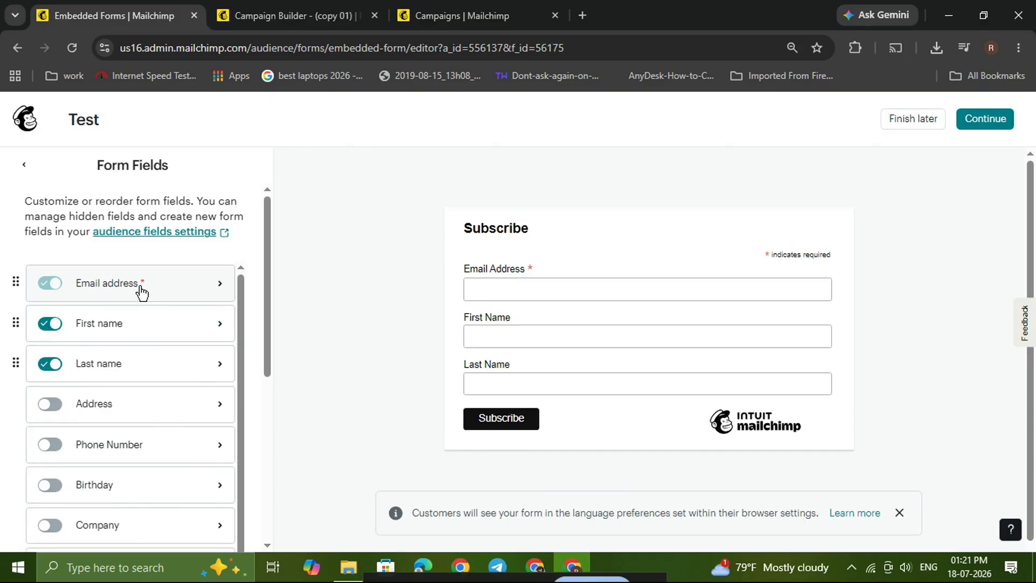
click(24, 166)
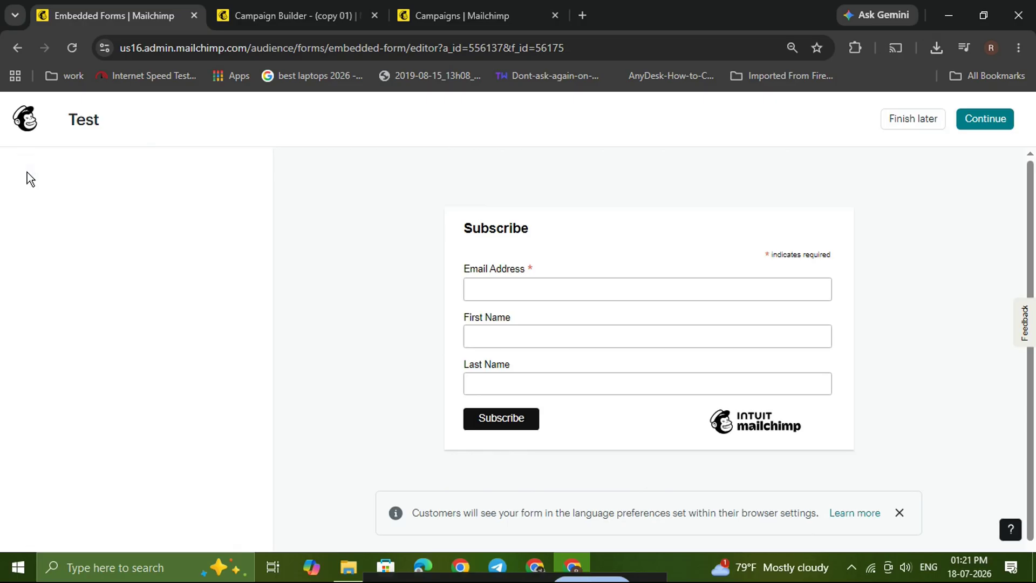
Review the form's general settings, the available contact tags and the referral badge options.
click(60, 248)
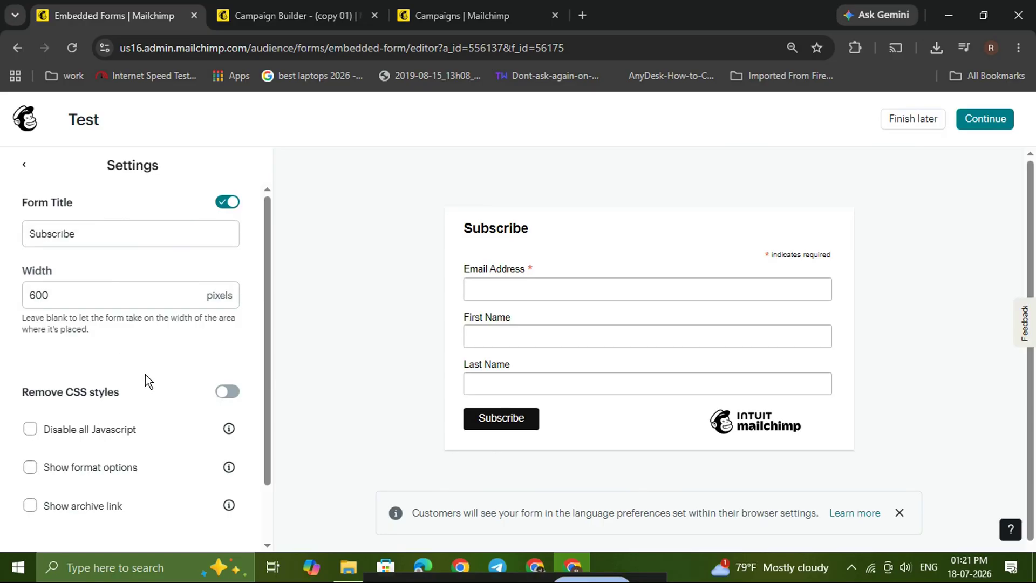
scroll(145, 375, down, 2)
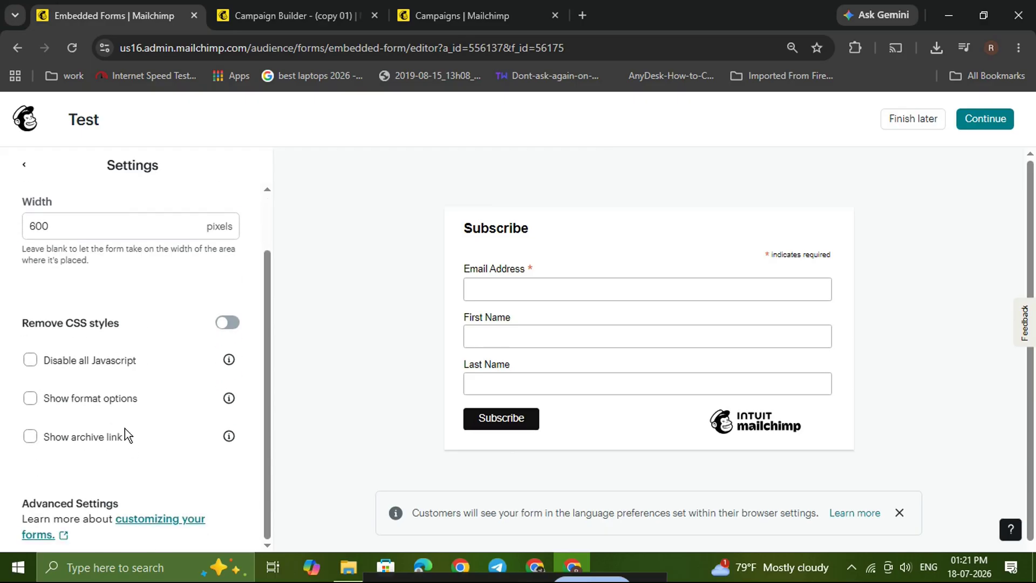
scroll(125, 461, up, 2)
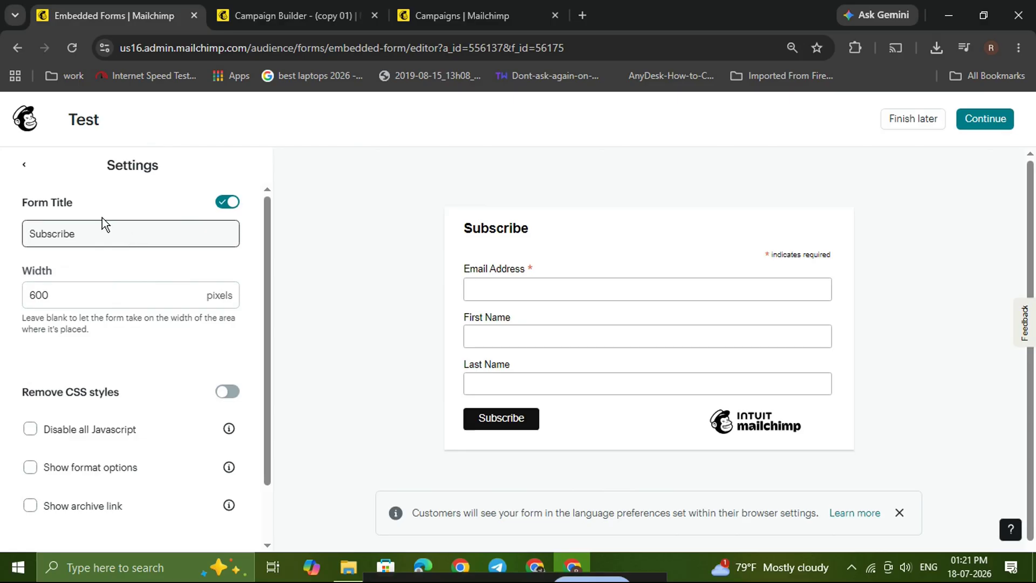
click(23, 163)
click(78, 336)
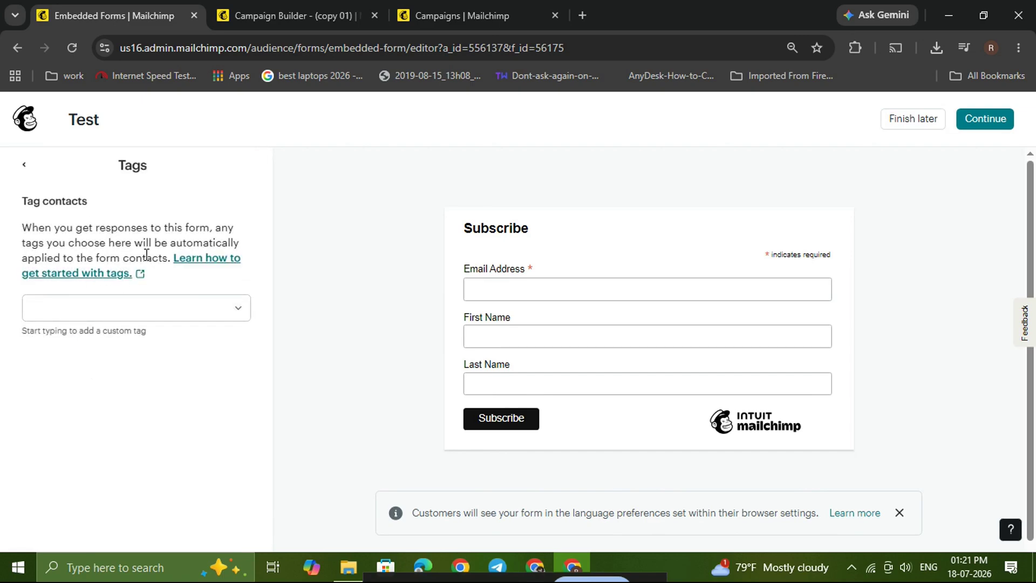
click(147, 301)
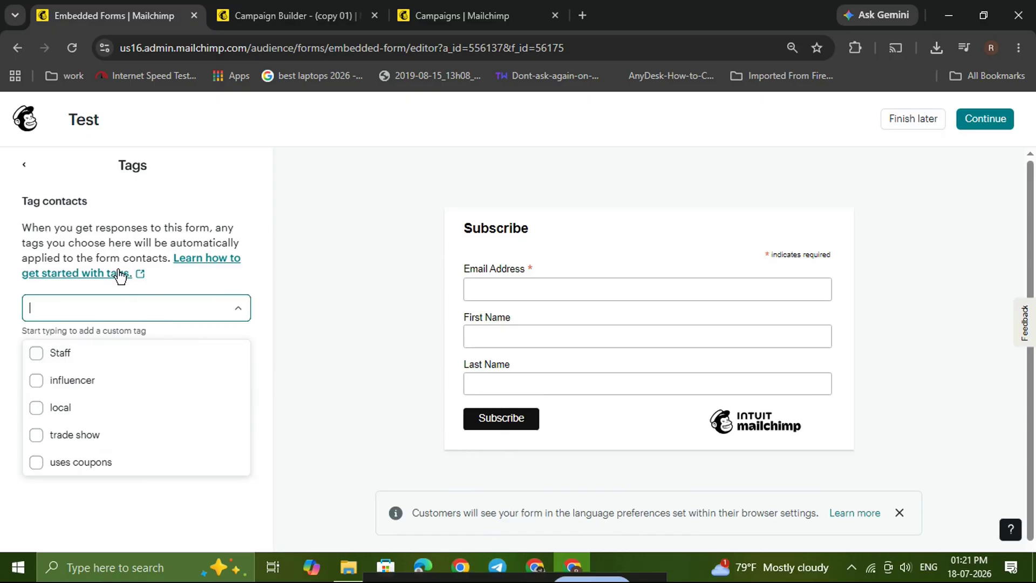
click(24, 165)
click(101, 397)
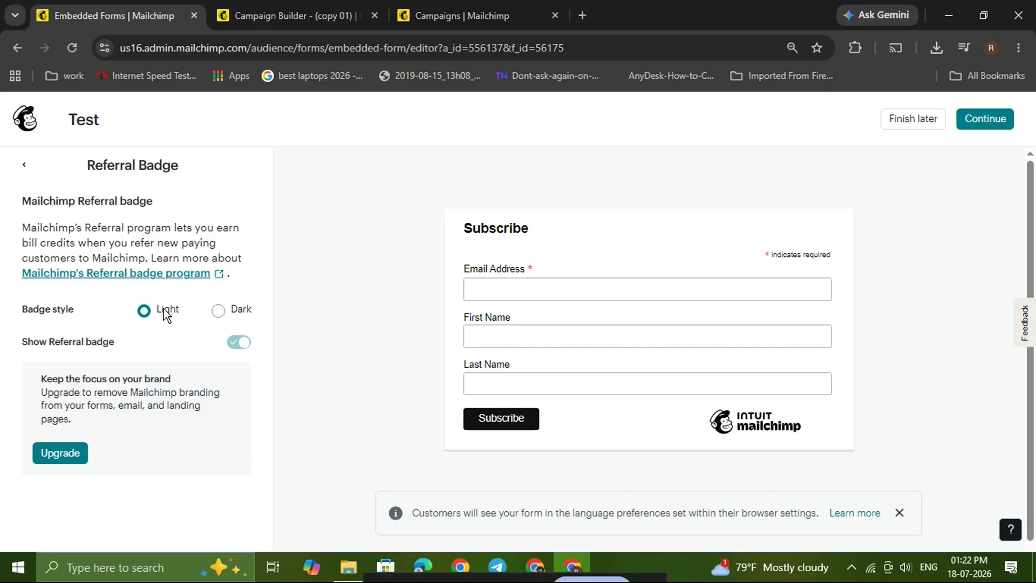
click(23, 163)
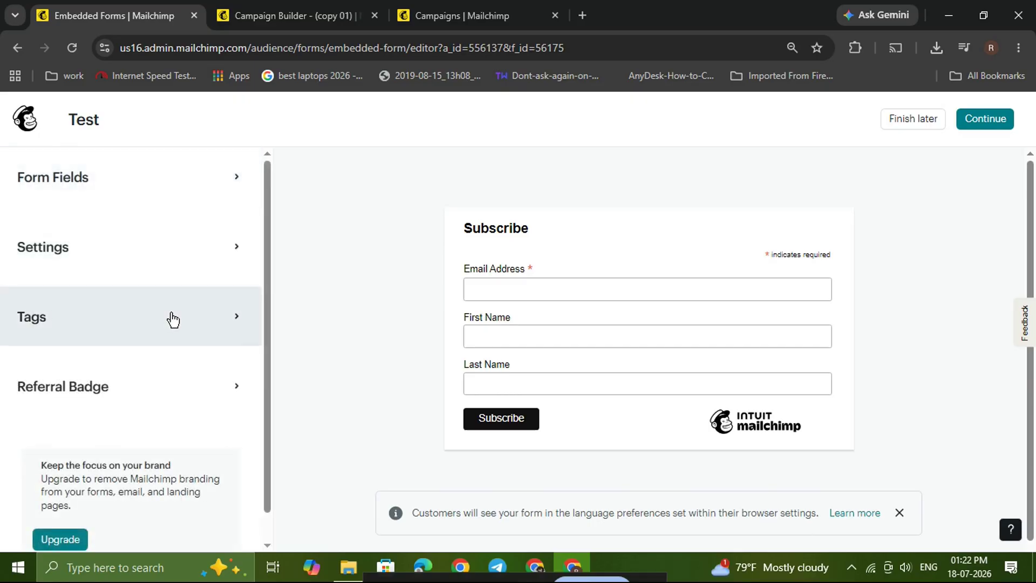